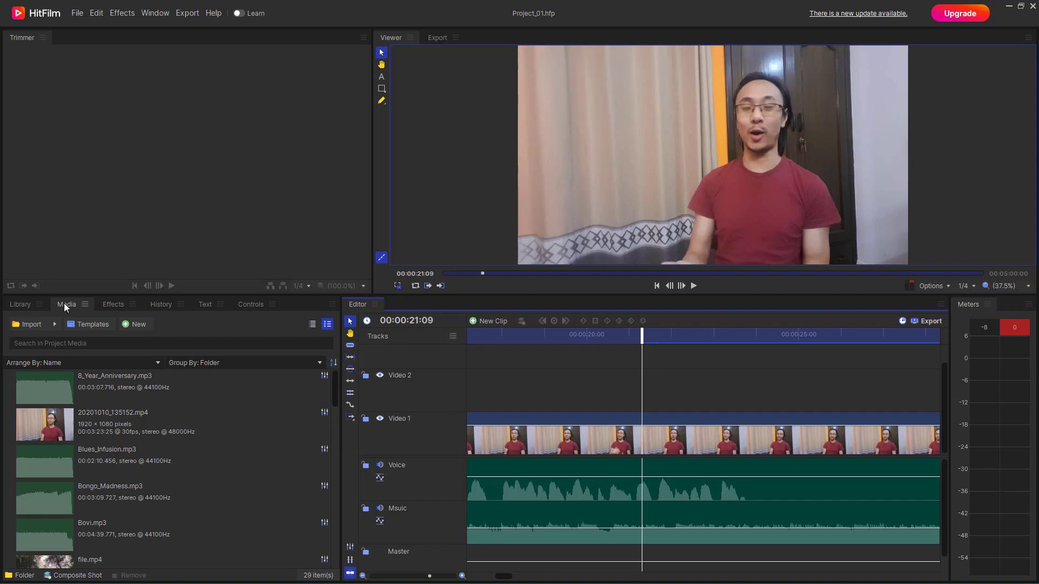
# - From the Media panel's New list, create a Composite Shot to open properties for Composite Shot 1
pyautogui.click(143, 325)
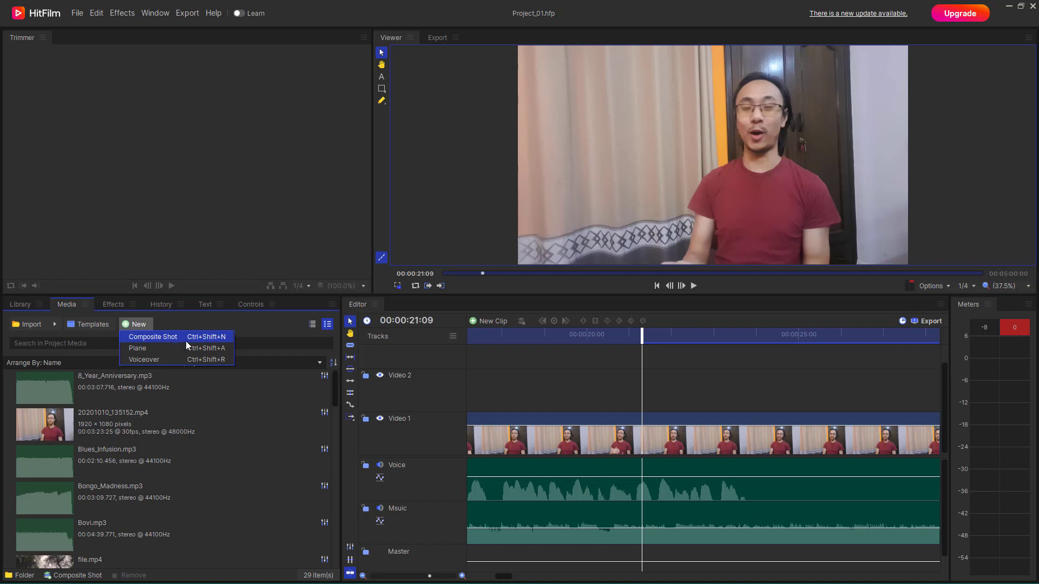
pyautogui.click(71, 578)
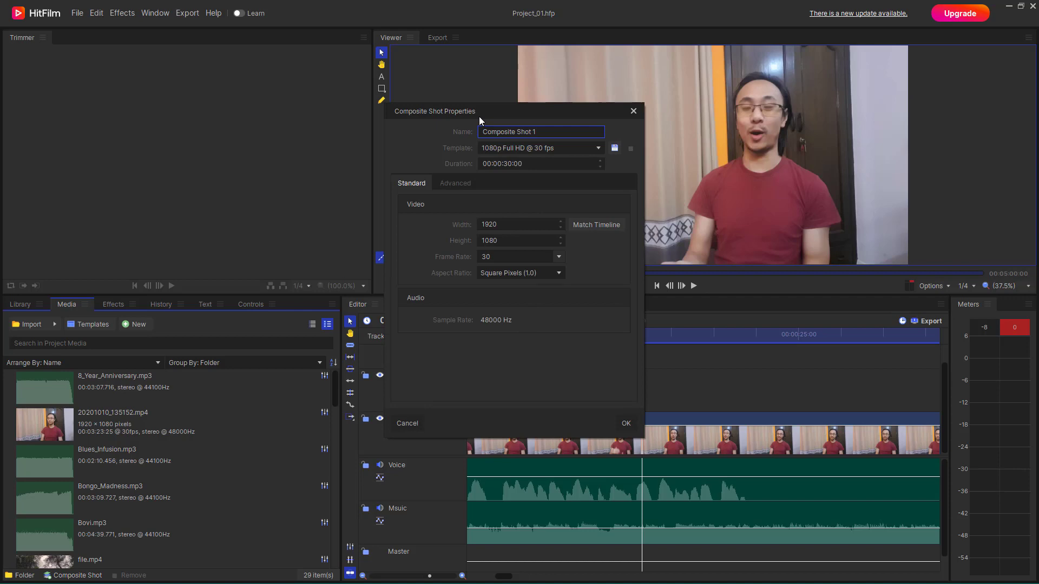
# - Rename the new composite shot to 'TutorTube Composite'
pyautogui.moveTo(459, 115)
pyautogui.mouseDown()
pyautogui.moveTo(457, 93)
pyautogui.moveTo(457, 132)
pyautogui.mouseUp()
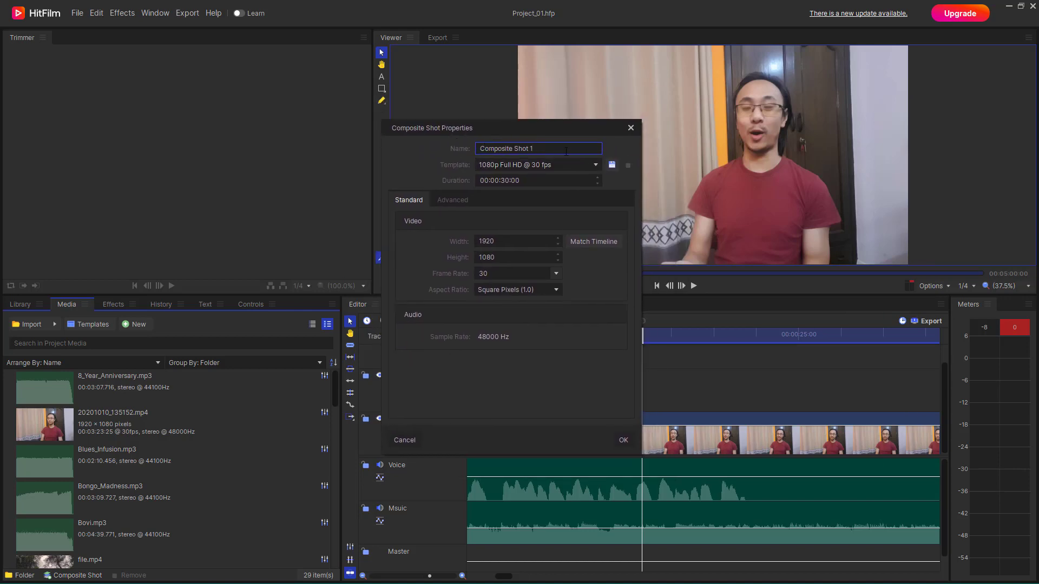
pyautogui.moveTo(565, 151); pyautogui.dragTo(424, 131)
pyautogui.write('TutorTube Composite')
# - Keep the 1080p Full HD @ 30 fps template and select the Duration value for editing
pyautogui.click(544, 166)
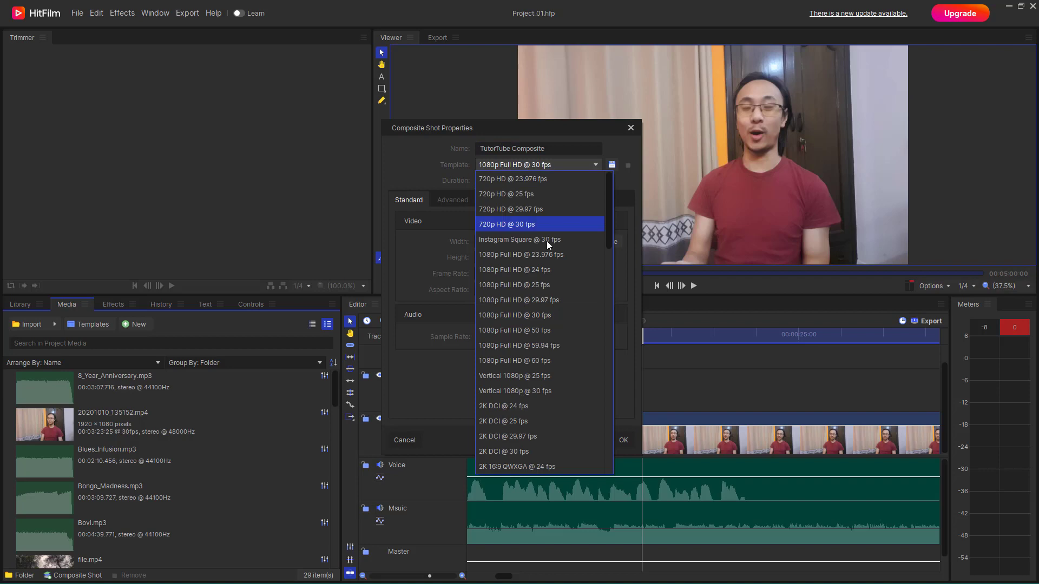
pyautogui.click(420, 160)
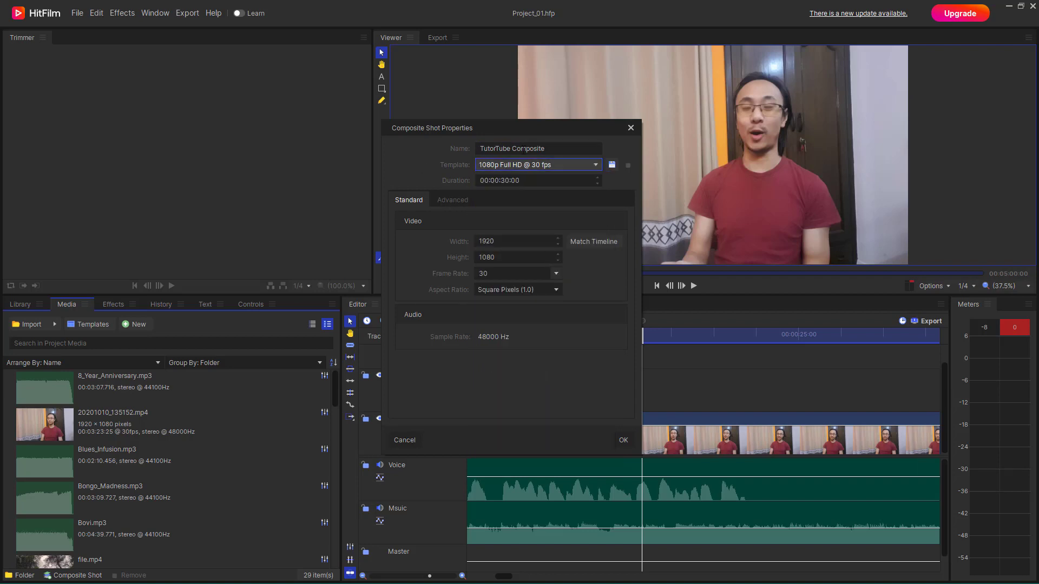
pyautogui.click(506, 180)
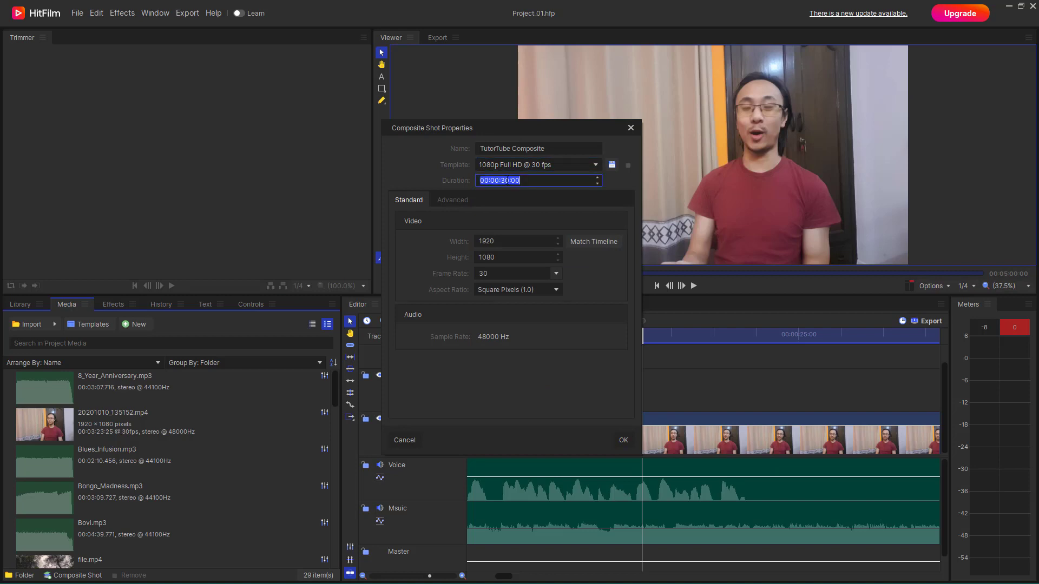
pyautogui.click(501, 180)
# - Set the shot duration to 00:00:05:00 and leave the template unchanged
pyautogui.press('Right')
pyautogui.press('Right')
pyautogui.click(559, 165)
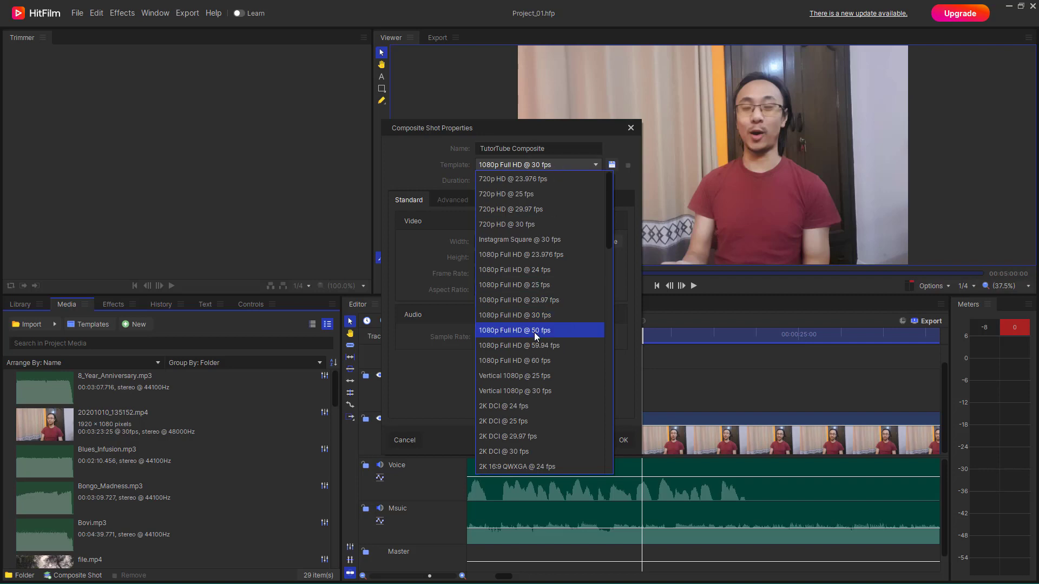
pyautogui.click(430, 172)
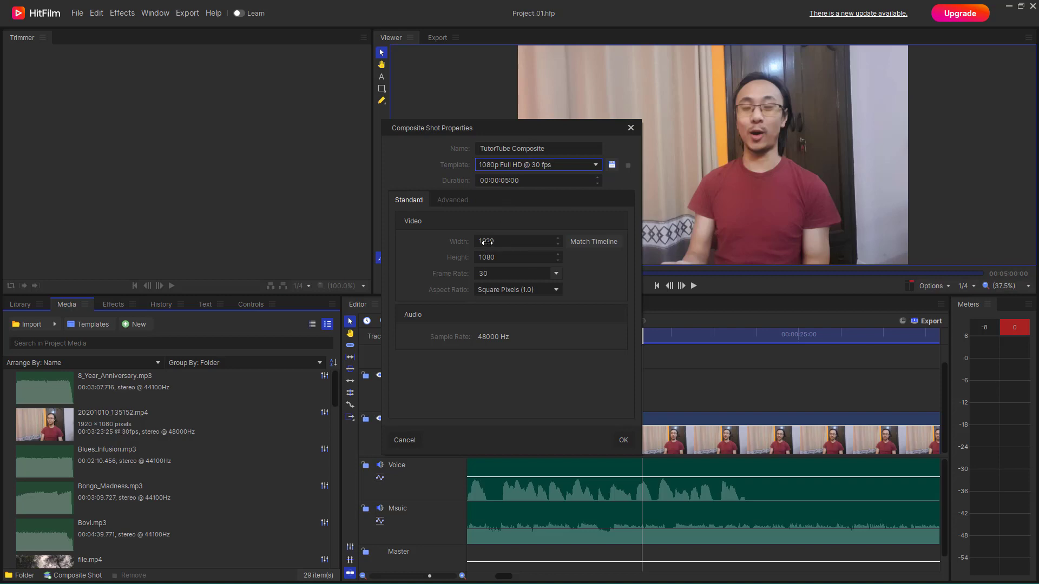
# - Nudge the height so the template turns Custom, then reapply 1080p Full HD @ 30 fps
pyautogui.click(505, 244)
pyautogui.click(504, 257)
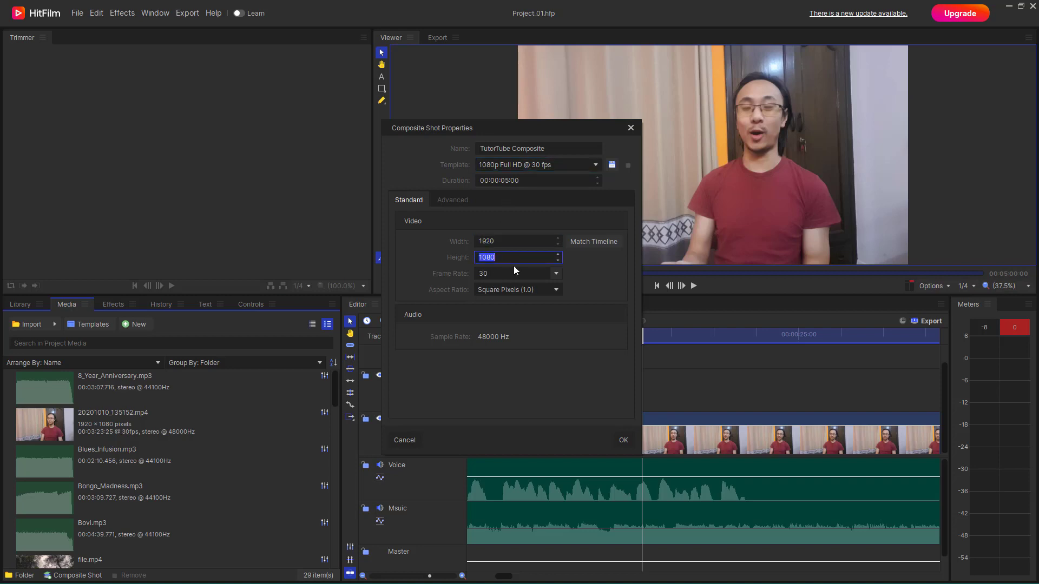
pyautogui.click(557, 259)
pyautogui.click(600, 166)
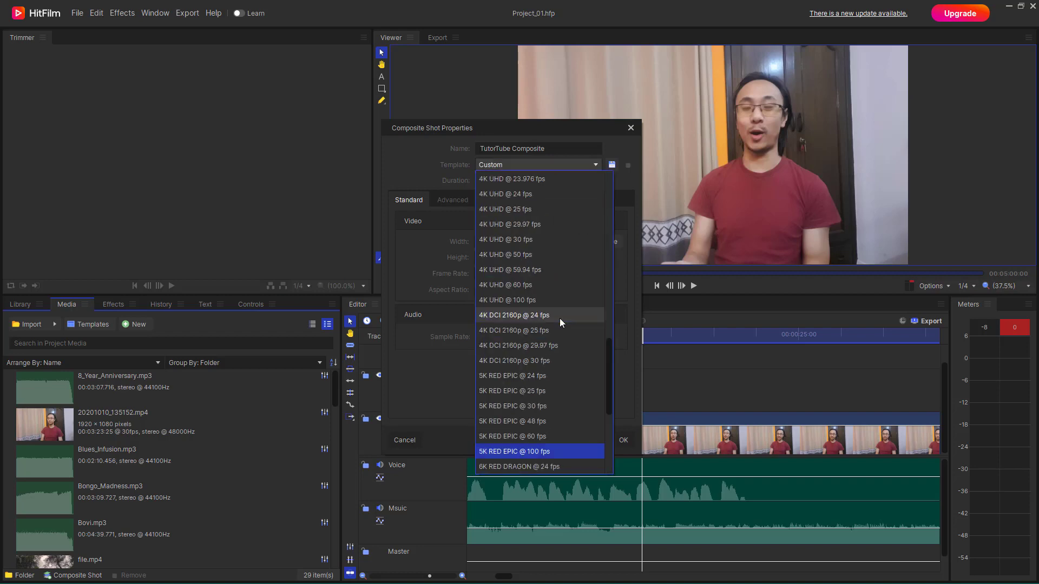
pyautogui.scroll(15, 559, 326)
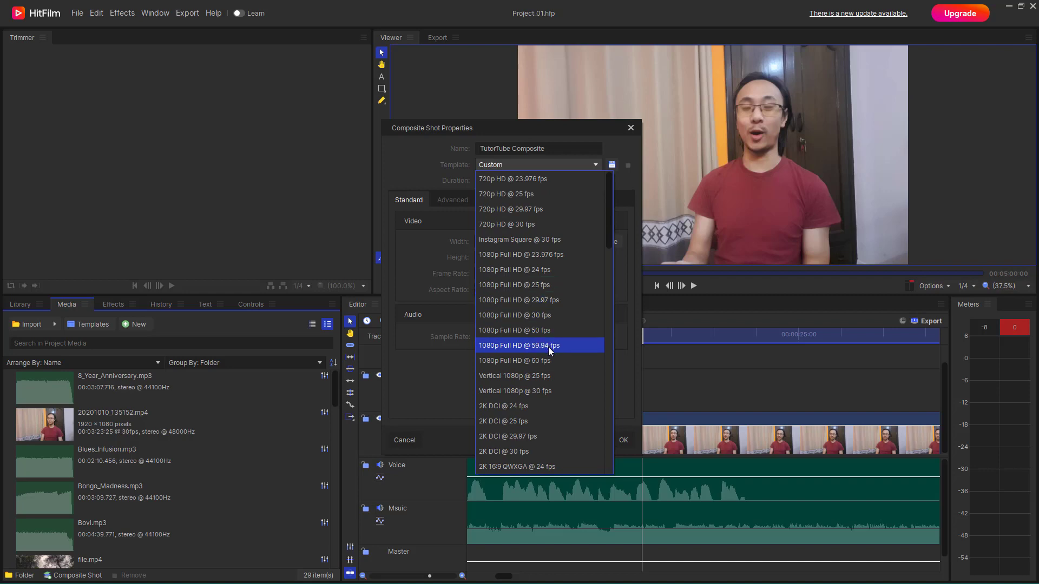
pyautogui.click(553, 316)
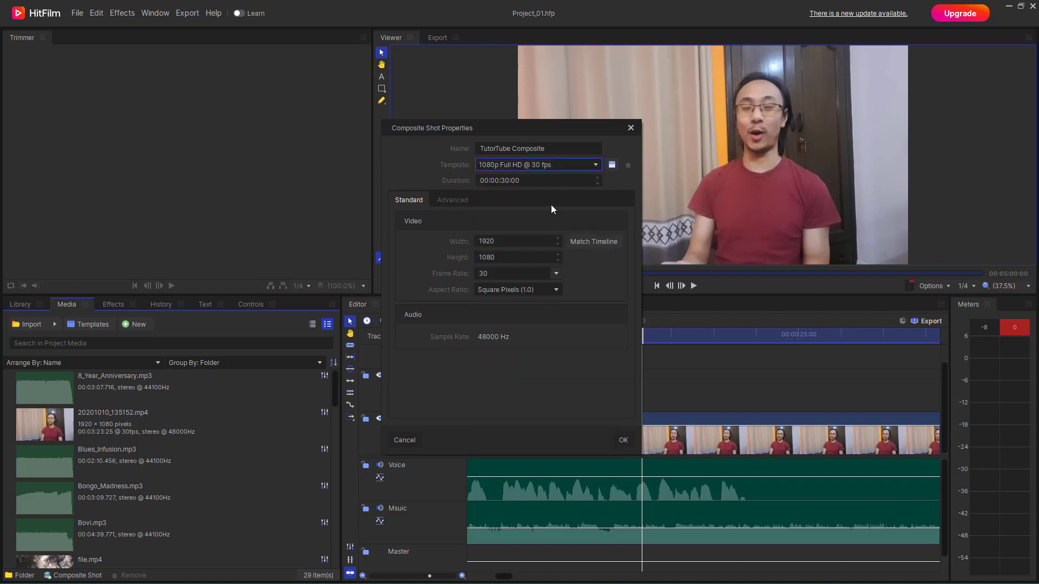
# - Keep the Square Pixels (1.0) aspect ratio and review the Advanced fog and motion blur settings
pyautogui.click(524, 295)
pyautogui.click(440, 258)
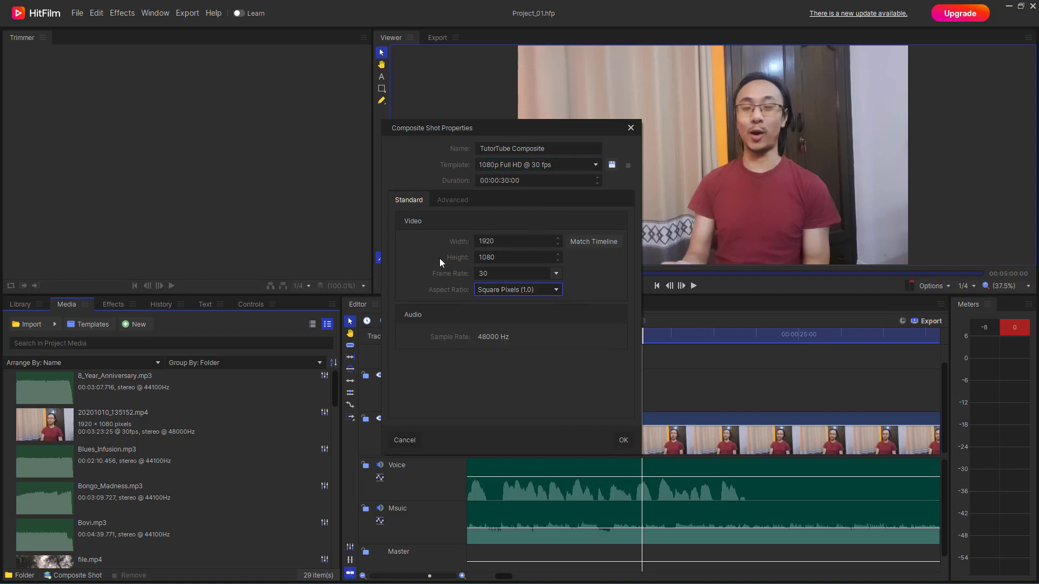
pyautogui.click(452, 200)
pyautogui.click(408, 201)
# - Match the duration to the 00:05:00:00 timeline and create the TutorTube Composite shot
pyautogui.click(593, 243)
pyautogui.click(453, 200)
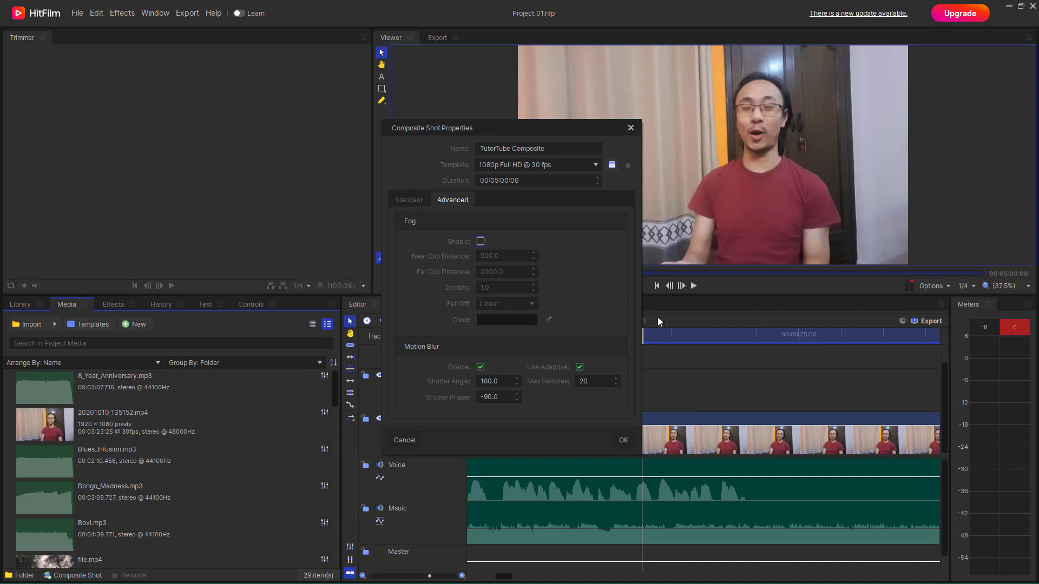
pyautogui.click(415, 201)
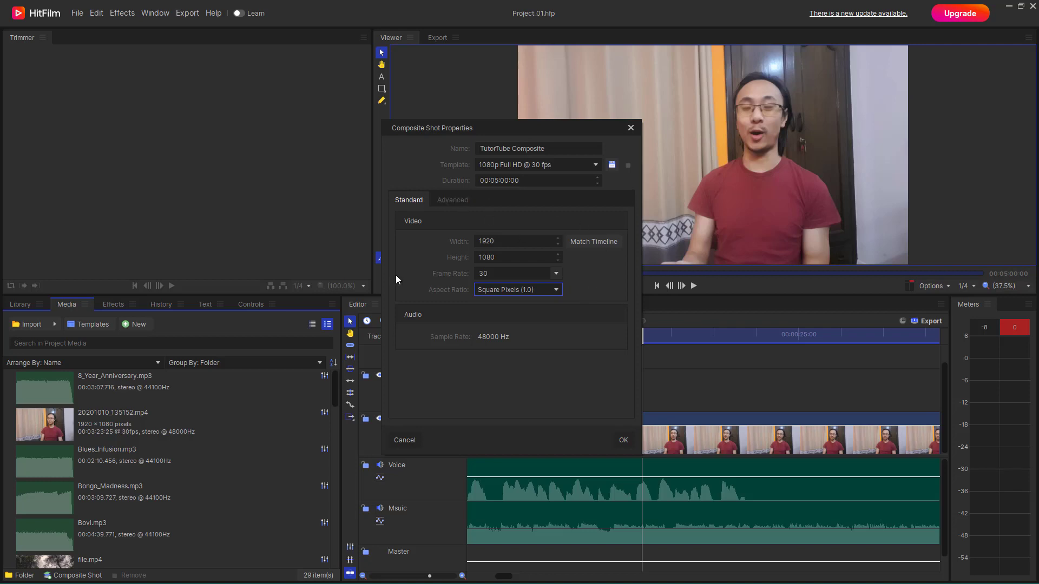
pyautogui.click(622, 443)
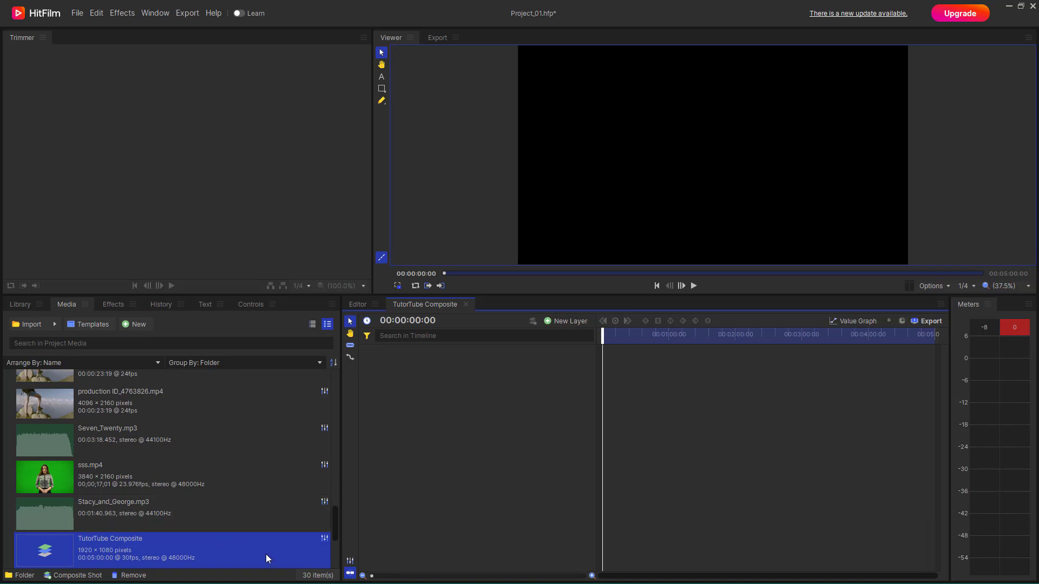
# - Drag the composite playhead to 00:01:41:04 and bring up the New Layer types
pyautogui.click(623, 334)
pyautogui.moveTo(702, 336); pyautogui.dragTo(712, 337)
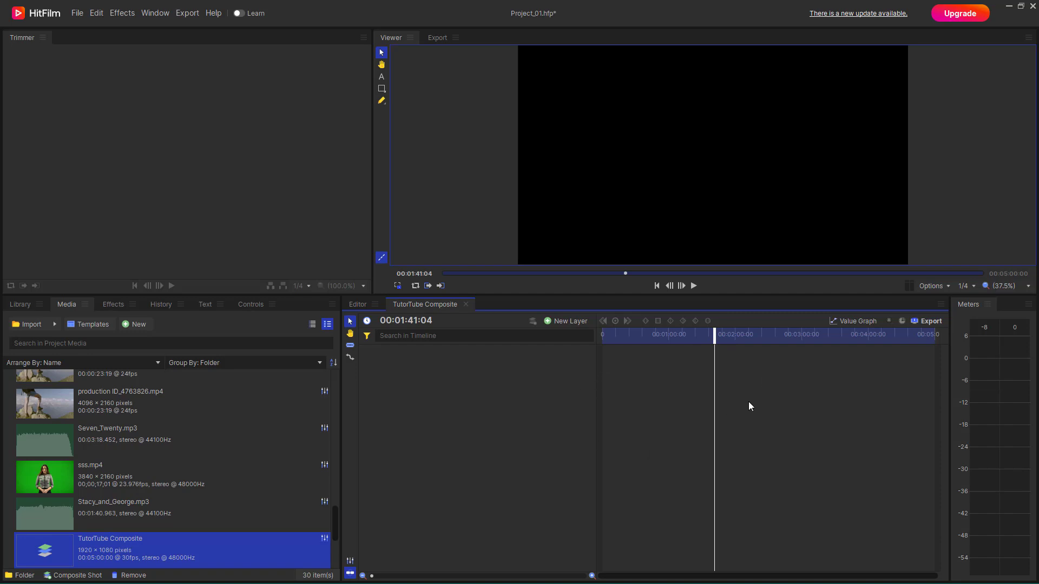
pyautogui.click(561, 321)
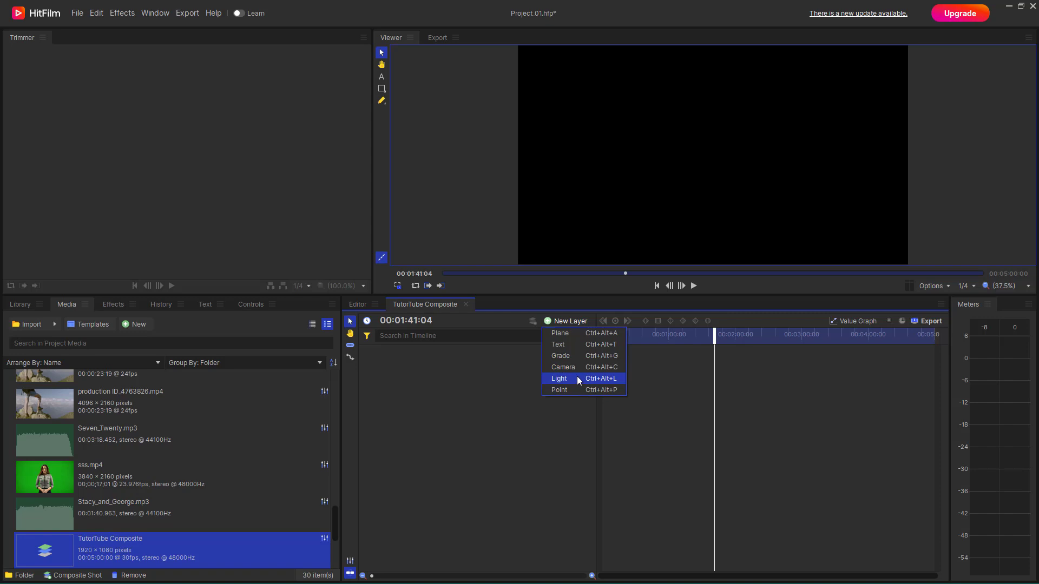
# - Add a black 1920×1080 plane layer, New Plane 1, with default settings
pyautogui.click(595, 334)
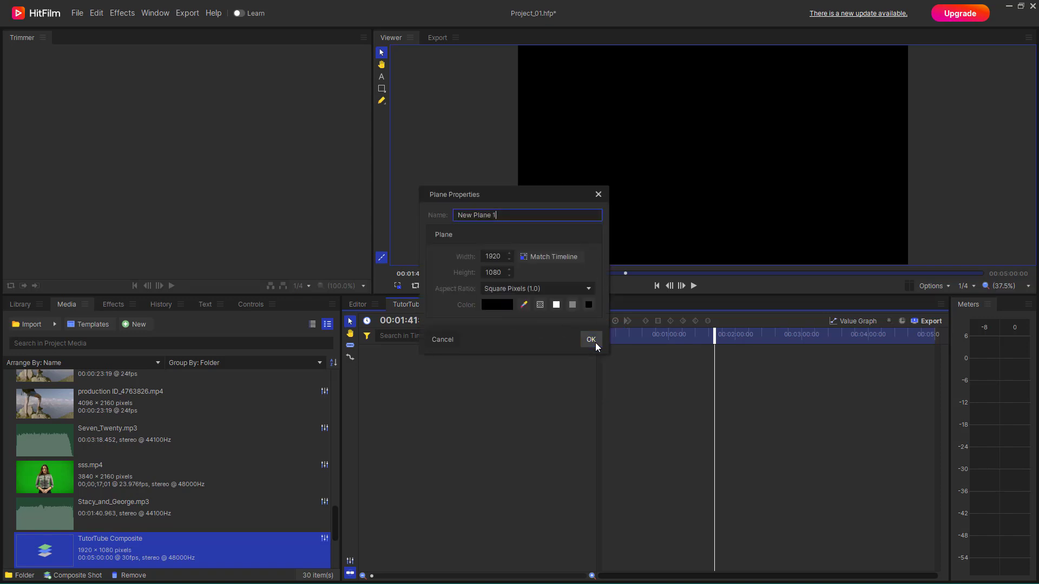
pyautogui.click(595, 342)
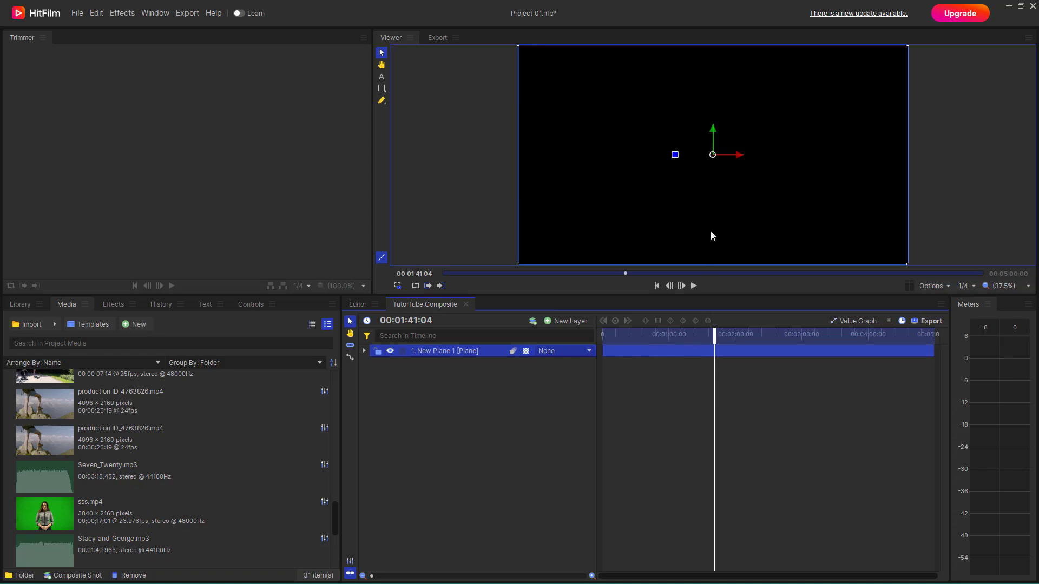
pyautogui.click(715, 157)
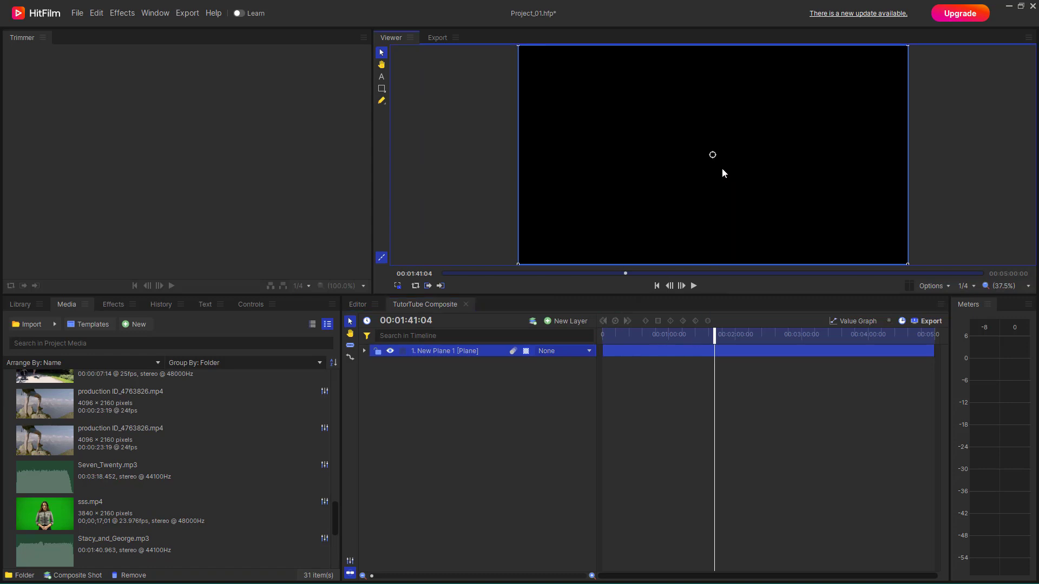
# - Add a New Camera layer above the plane
pyautogui.click(571, 322)
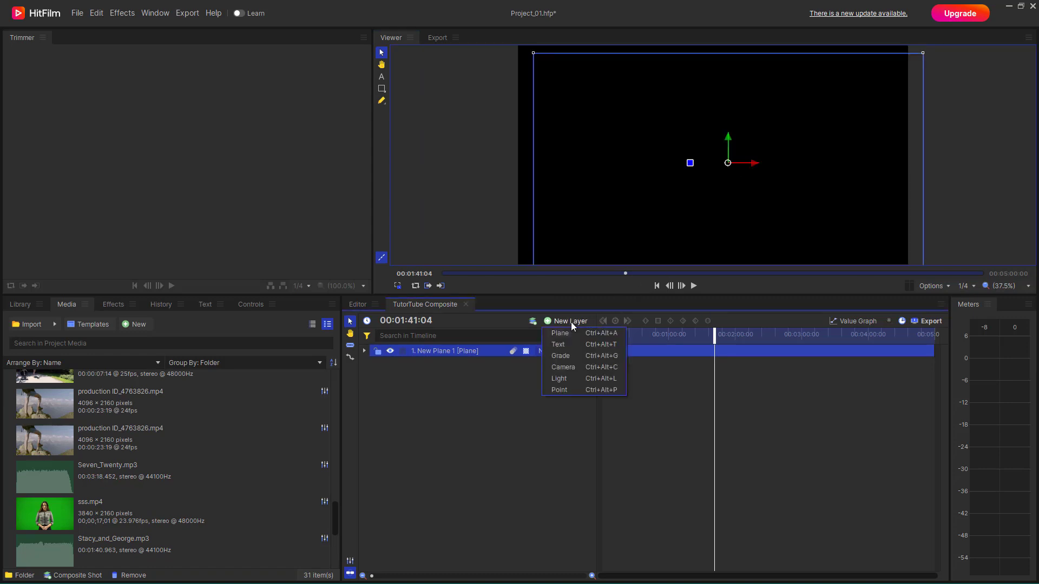
pyautogui.click(566, 368)
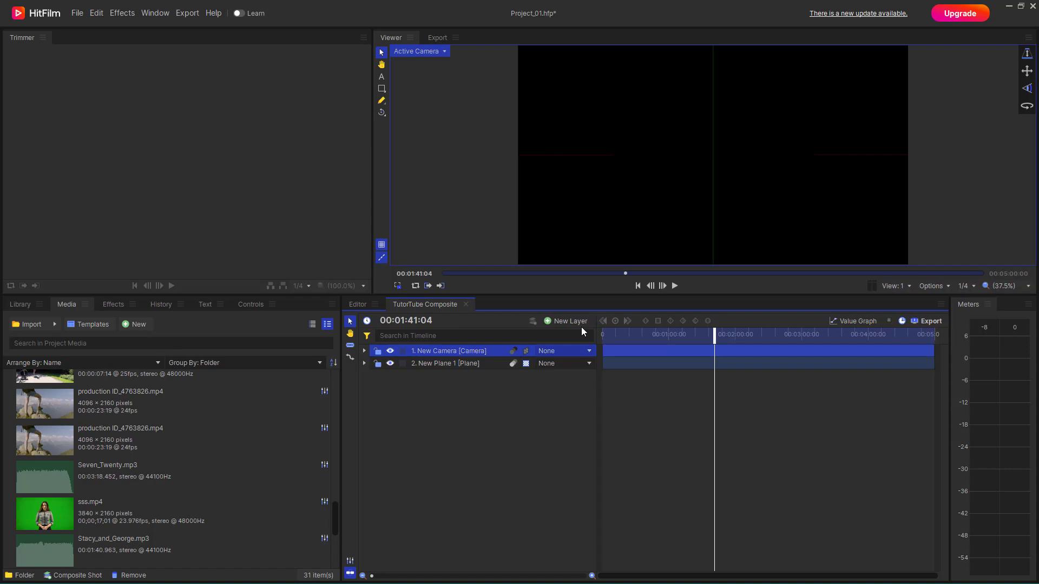
pyautogui.click(555, 321)
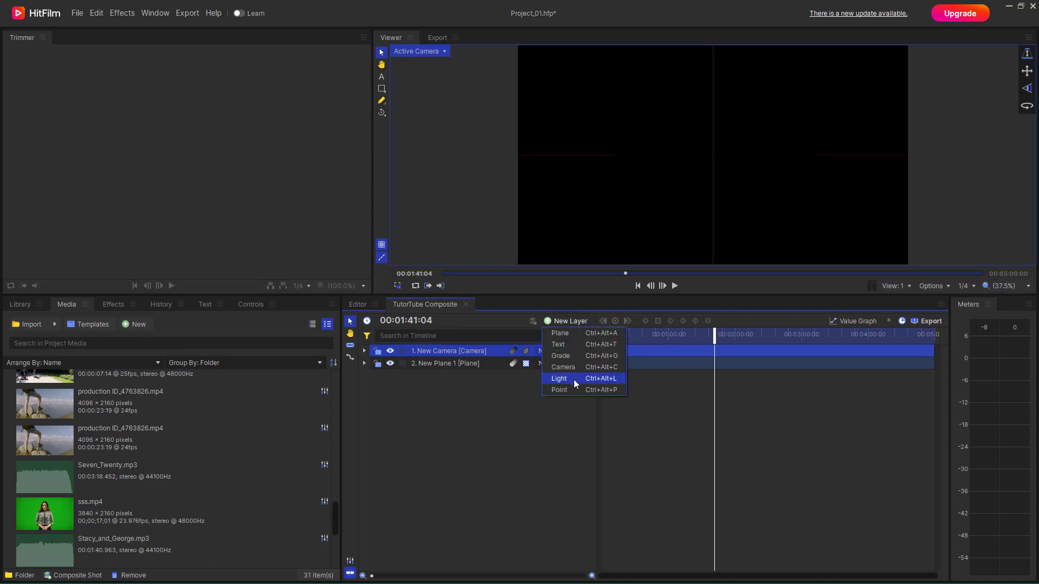
# - Add a New Light layer, move it lower in the frame, then add a New Text layer
pyautogui.press('Escape')
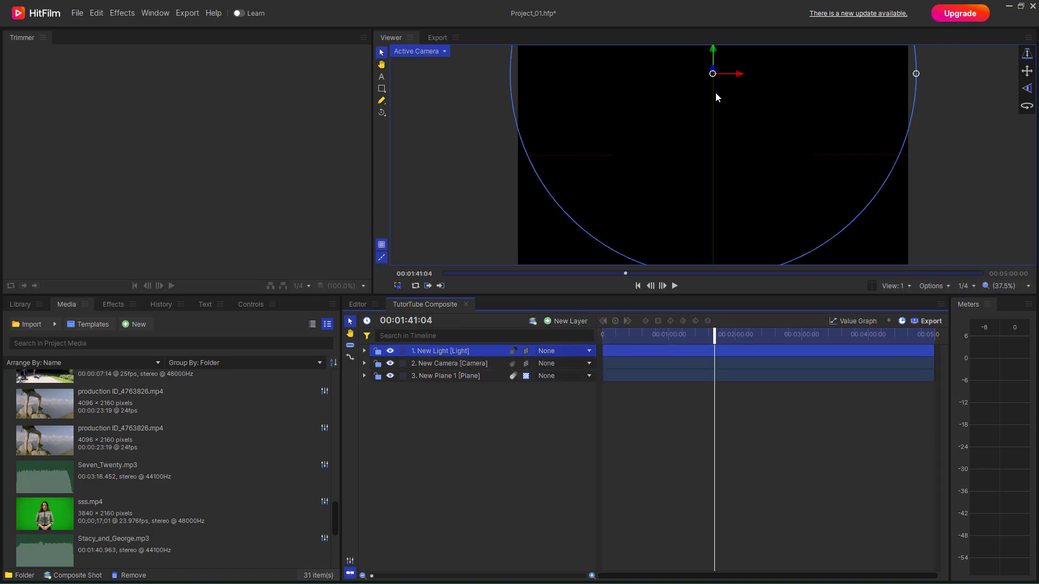
pyautogui.moveTo(713, 76); pyautogui.dragTo(705, 125)
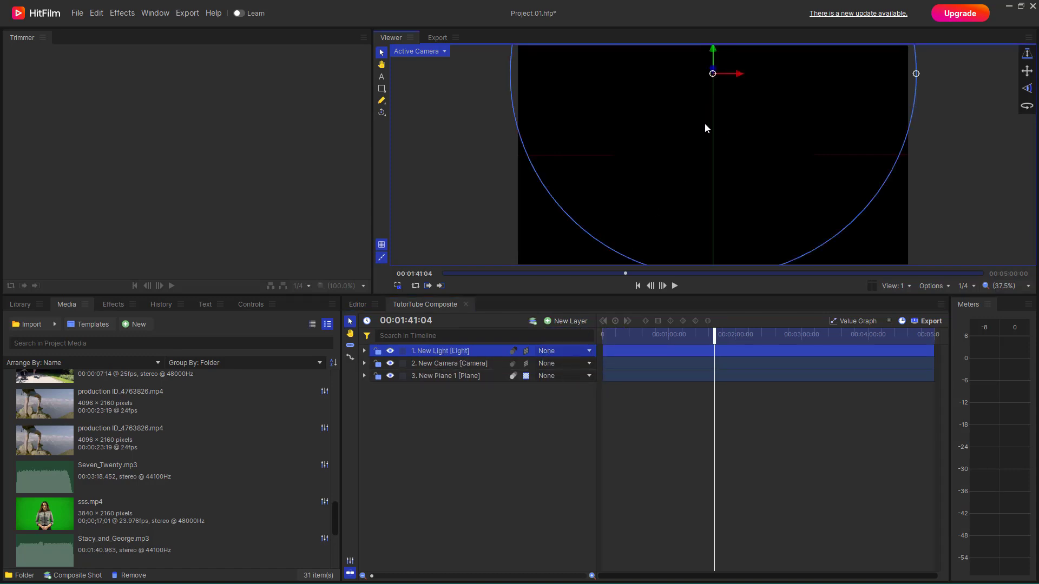
pyautogui.click(560, 323)
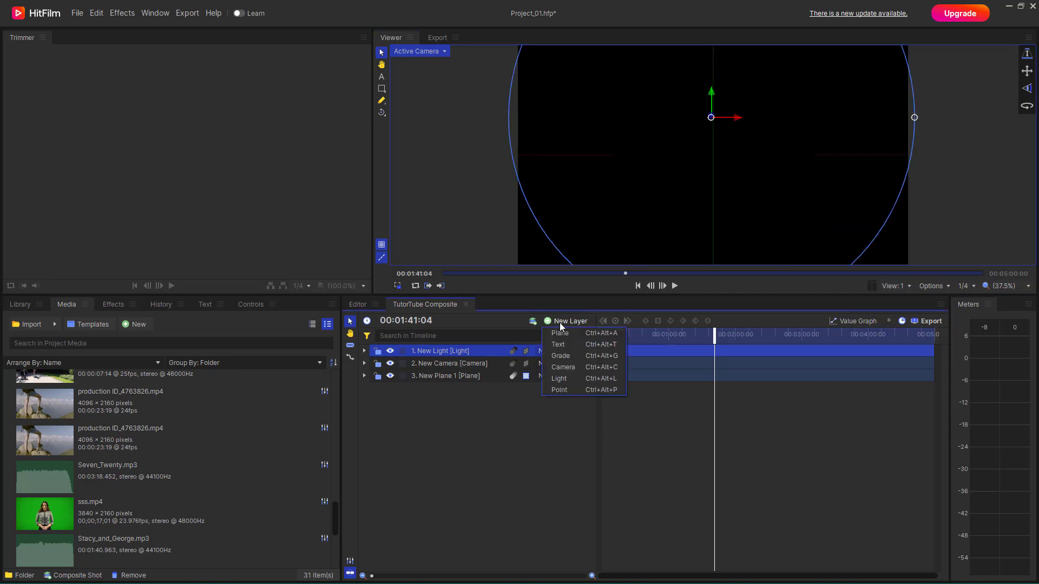
pyautogui.click(572, 348)
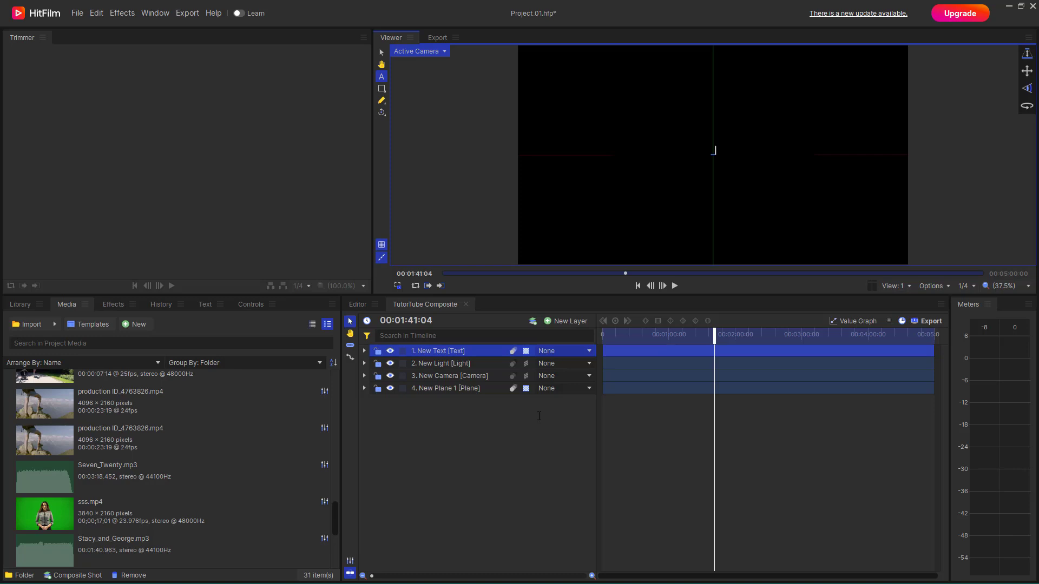
# - Type 'kn ndngd' into the text layer, then switch between the Editor and TutorTube Composite timelines
pyautogui.write('kn ndngd')
pyautogui.press('Down')
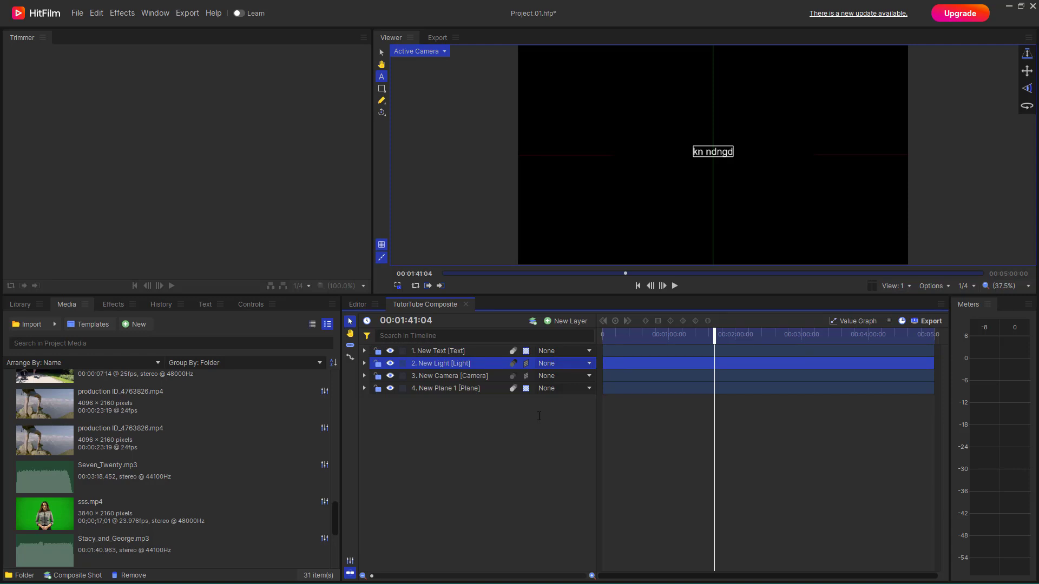
pyautogui.click(357, 304)
pyautogui.click(414, 304)
pyautogui.click(358, 304)
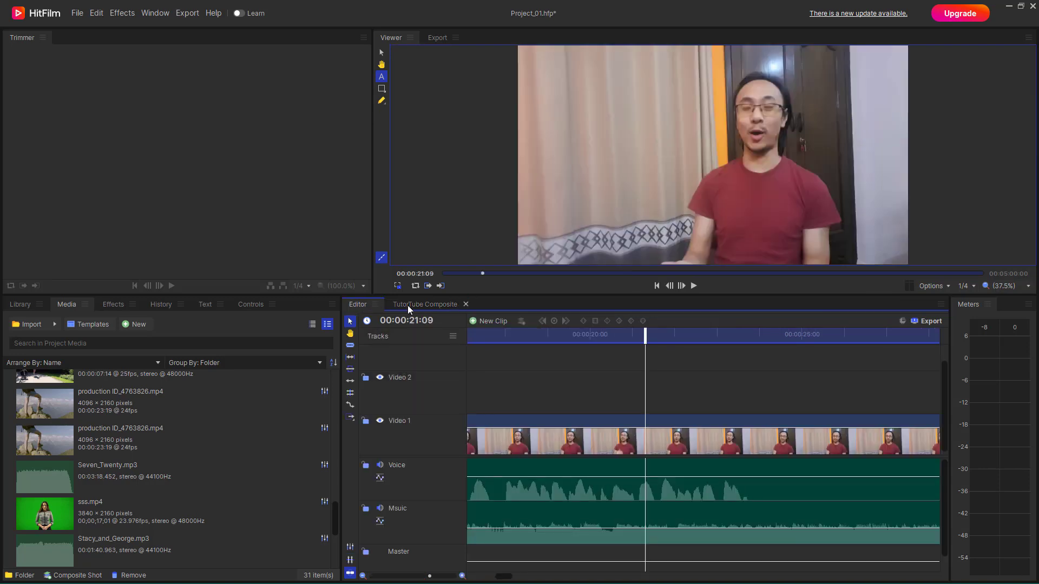
pyautogui.click(407, 305)
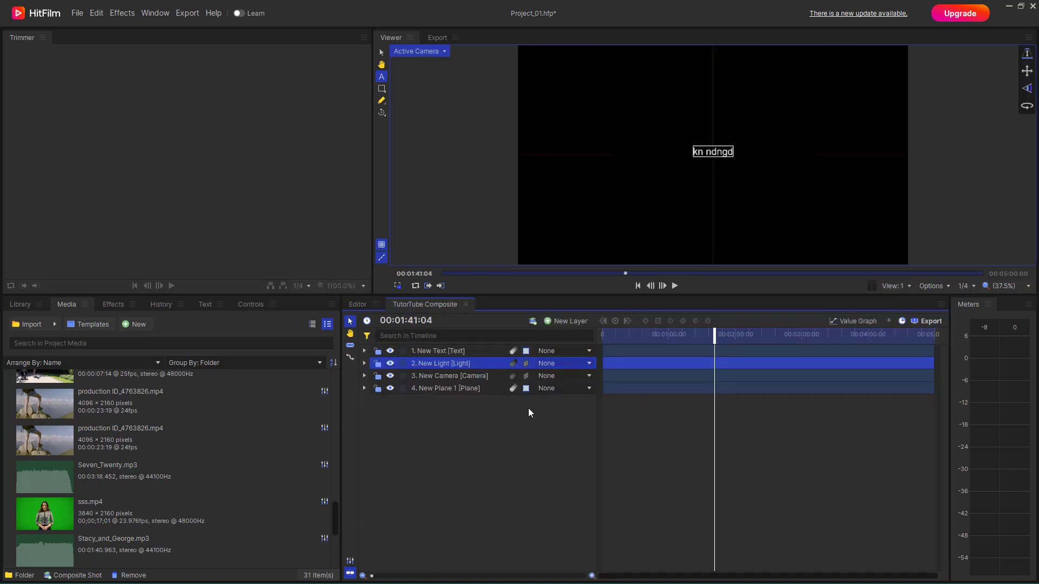